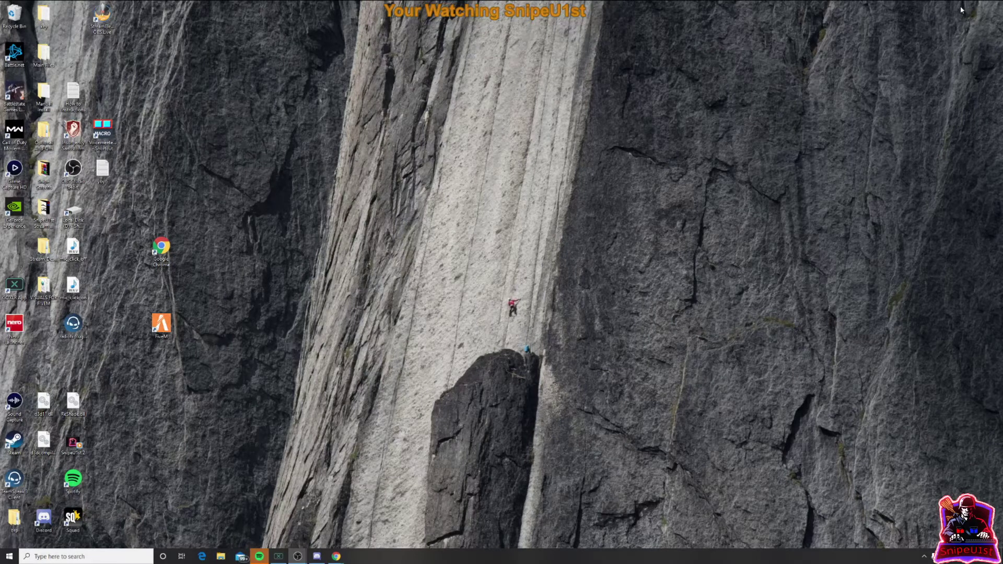
# Launch Chrome and load the copied 'VISUALS FOR FIVEM' Google Drive folder link, maximised
pyautogui.doubleClick(161, 250)
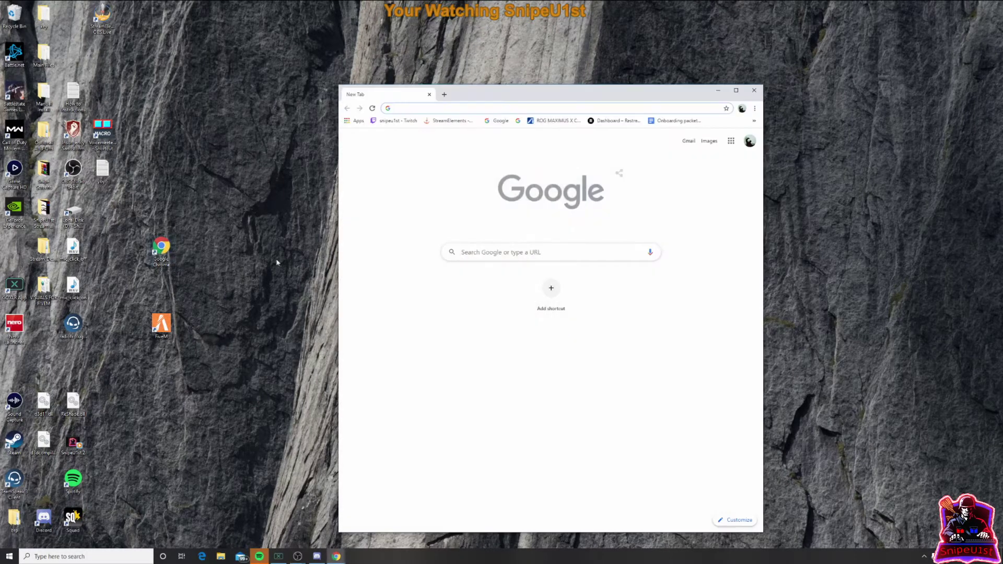
pyautogui.rightClick(439, 108)
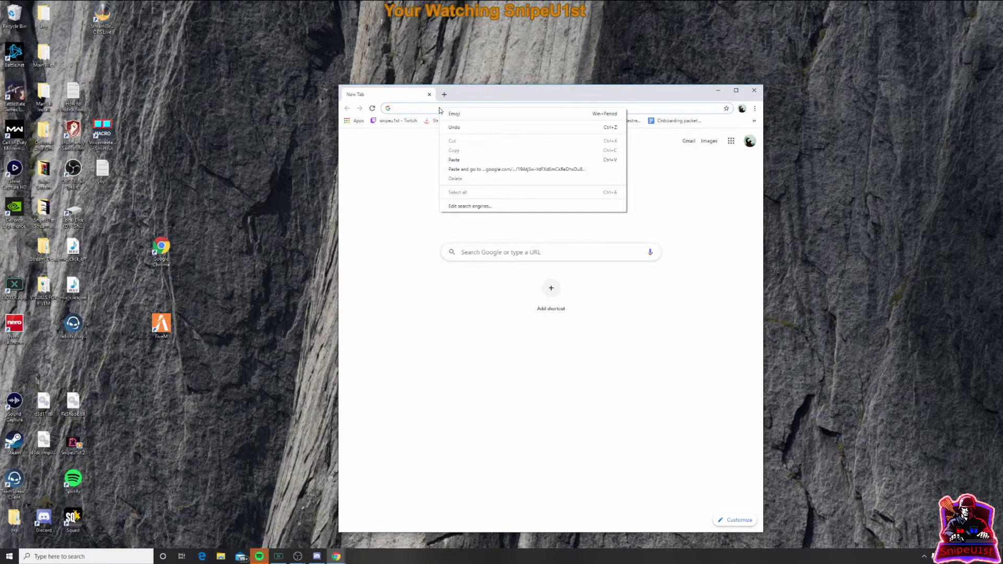
pyautogui.click(463, 158)
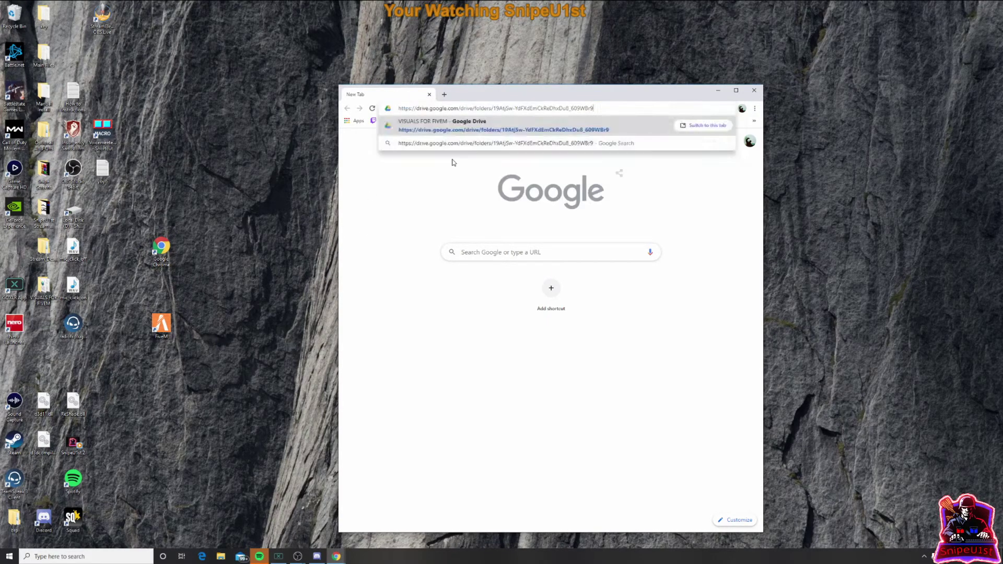
pyautogui.press('Return')
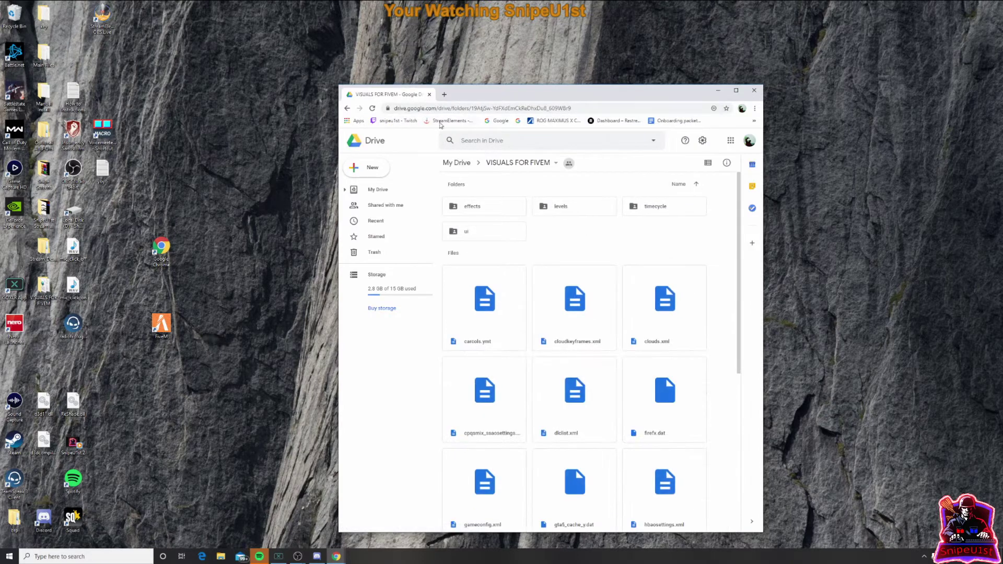
pyautogui.click(736, 91)
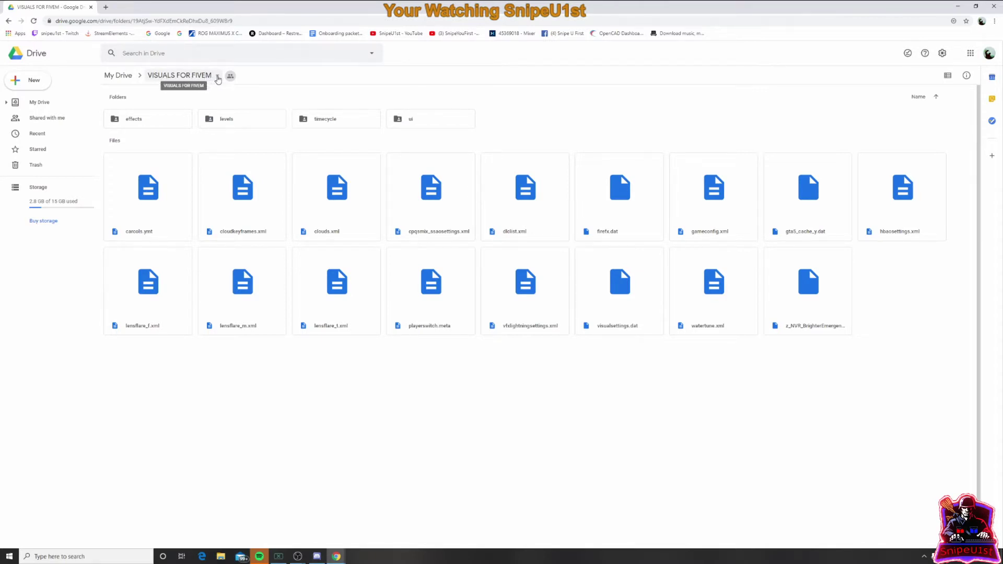
# Download the VISUALS FOR FIVEM folder as a zip, choosing Leave, then restore the window
pyautogui.click(217, 76)
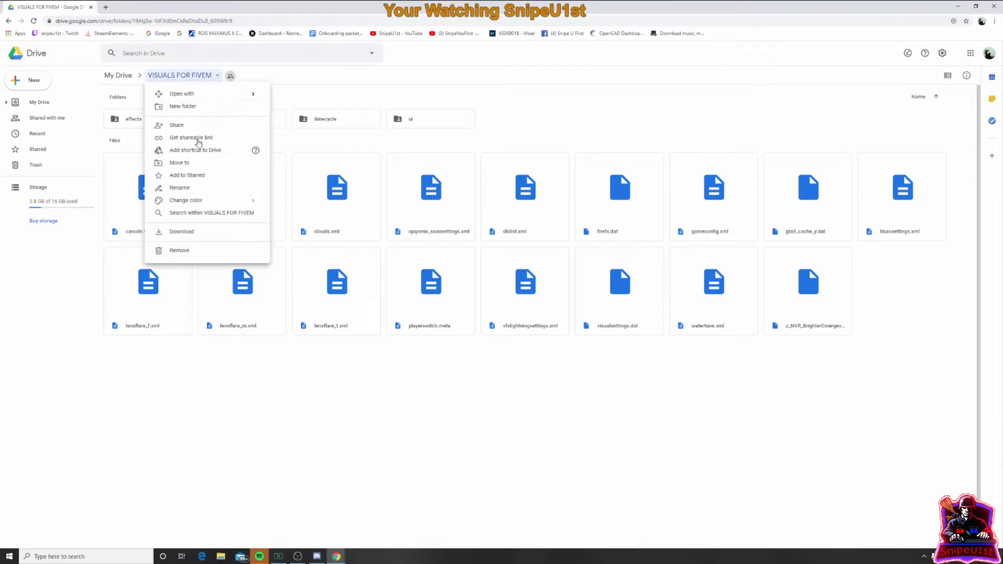
pyautogui.click(185, 234)
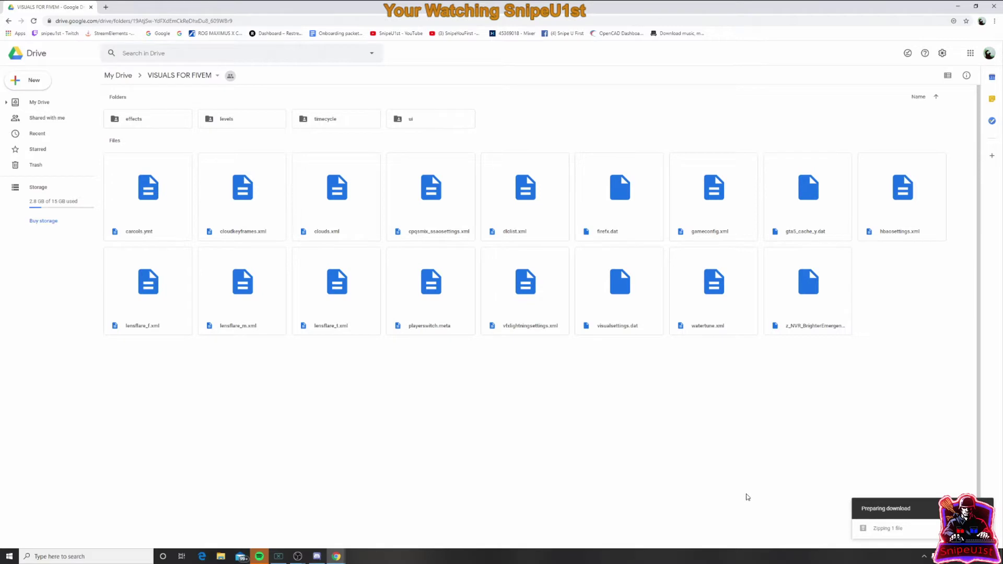
pyautogui.hotkey('ctrl', 'w')
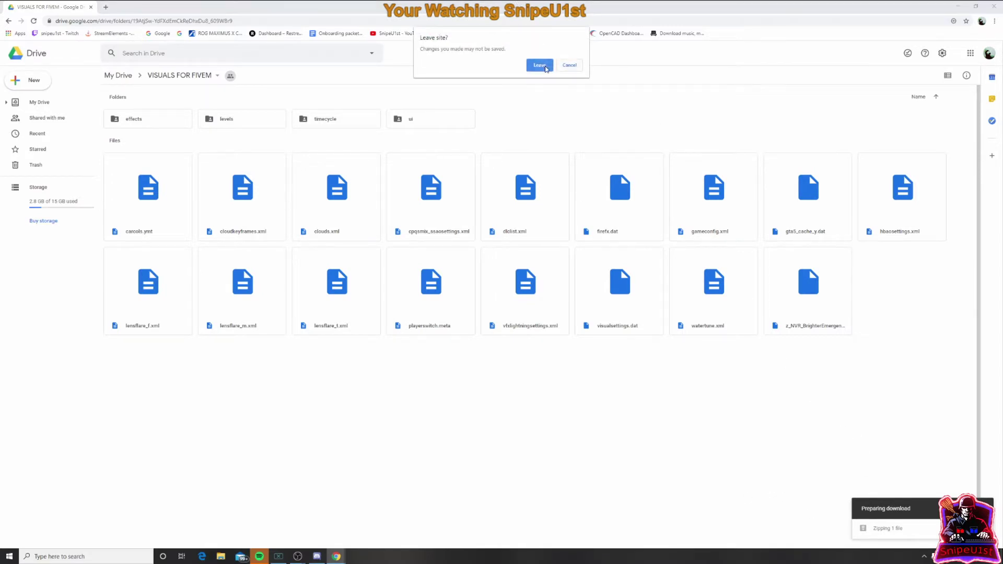
pyautogui.click(542, 66)
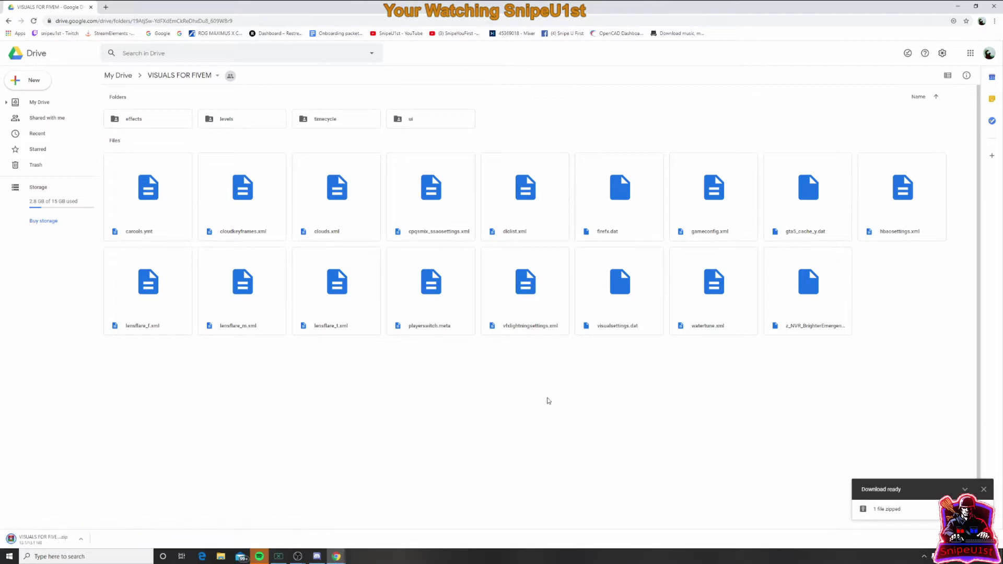
pyautogui.click(976, 8)
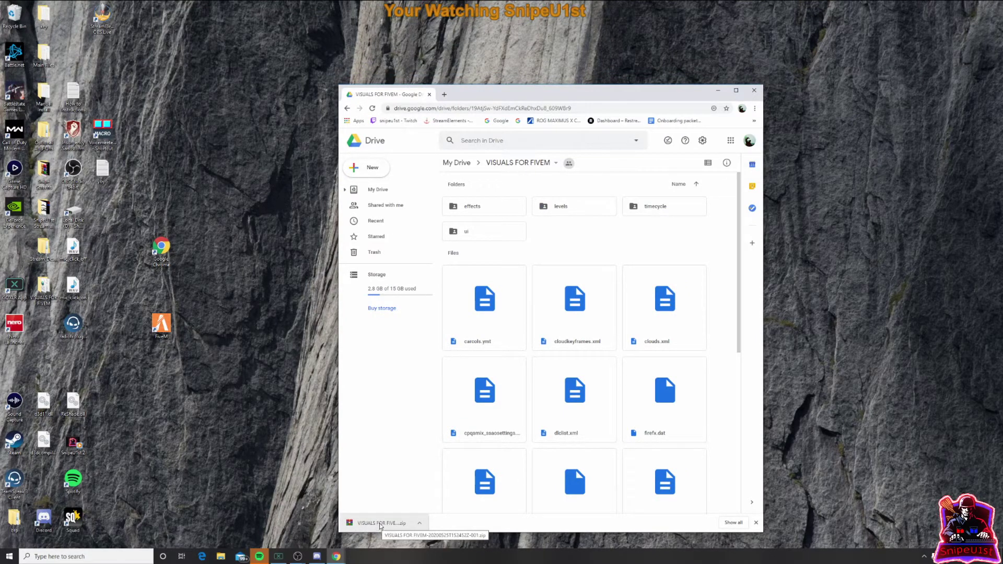
# Drag the downloaded VISUALS FOR FIVEM zip onto the desktop and close Chrome
pyautogui.moveTo(380, 525); pyautogui.dragTo(221, 154)
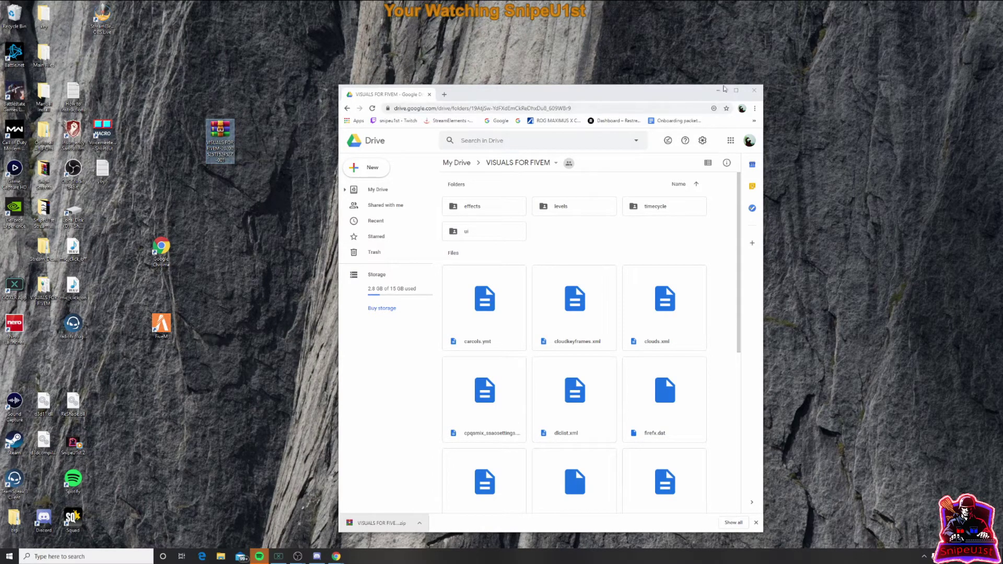
pyautogui.click(753, 89)
pyautogui.click(754, 89)
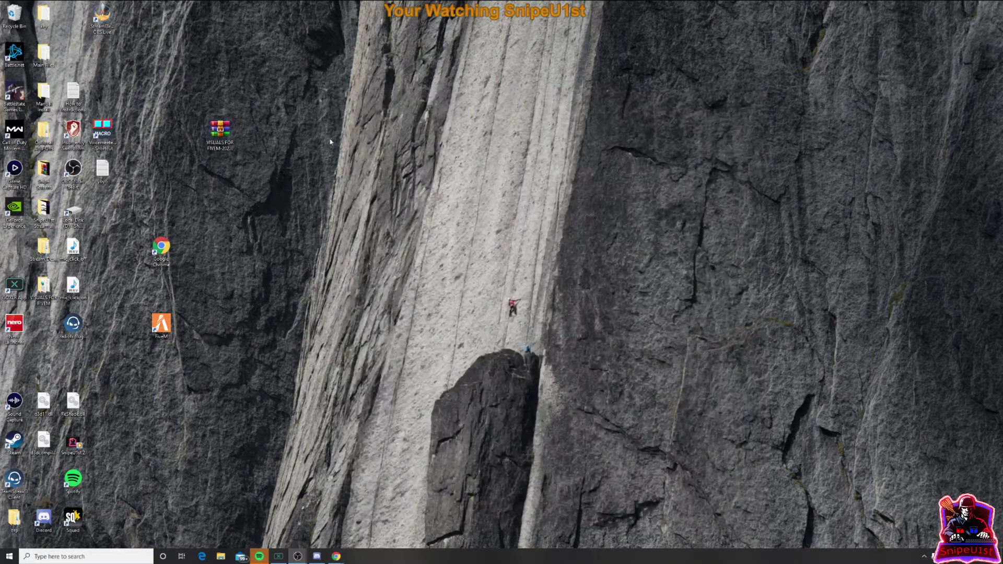
# Open the VISUALS FOR FIVEM zip in WinRAR with the window maximised
pyautogui.doubleClick(220, 128)
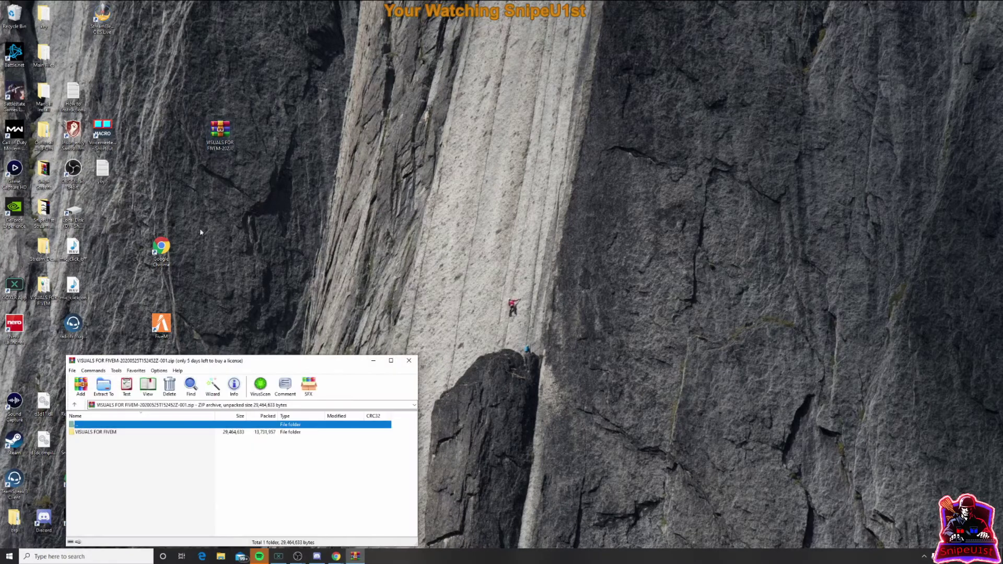
pyautogui.moveTo(278, 356); pyautogui.dragTo(436, 150)
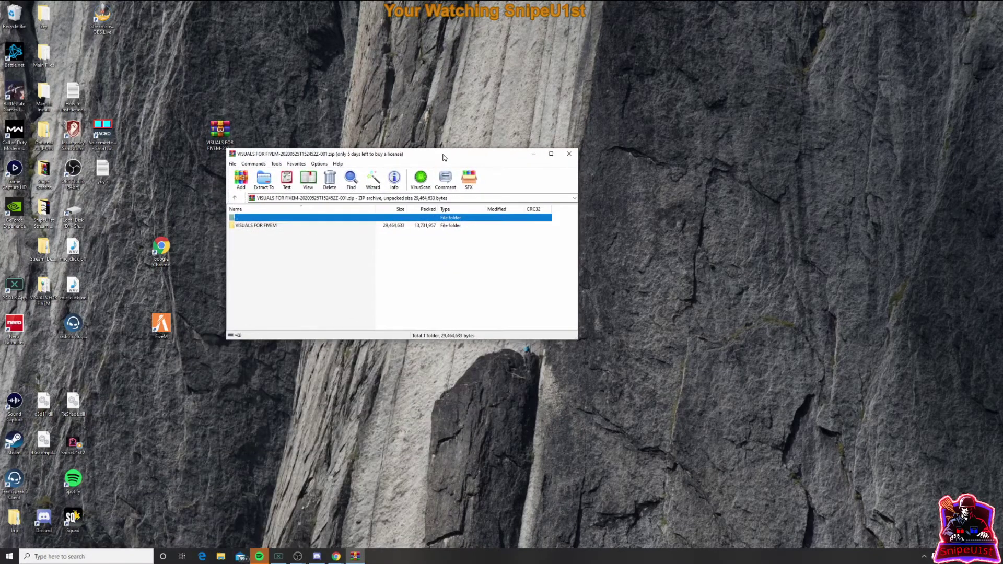
pyautogui.click(554, 153)
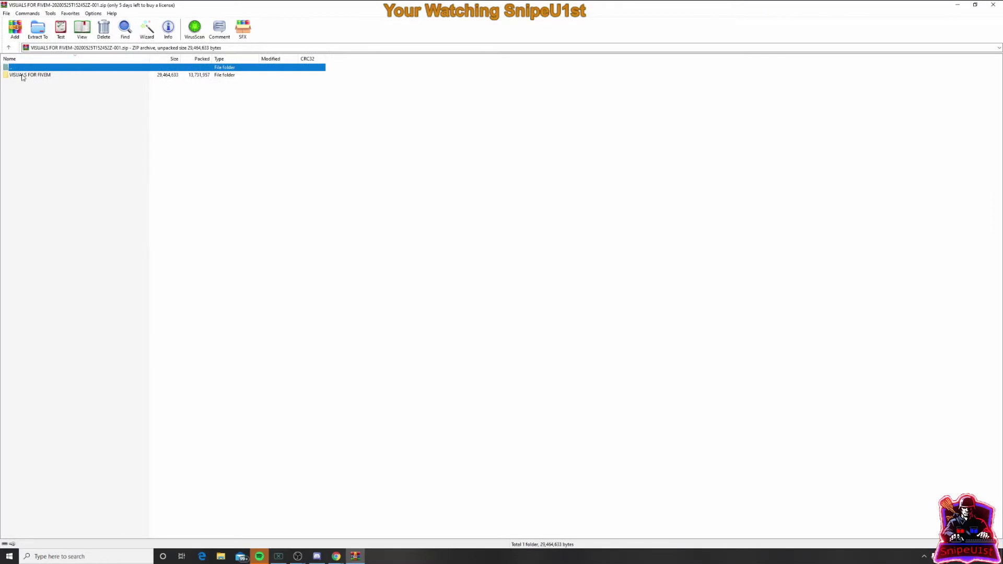
# Copy all 4 folders and 17 files inside VISUALS FOR FIVEM to the clipboard
pyautogui.doubleClick(22, 76)
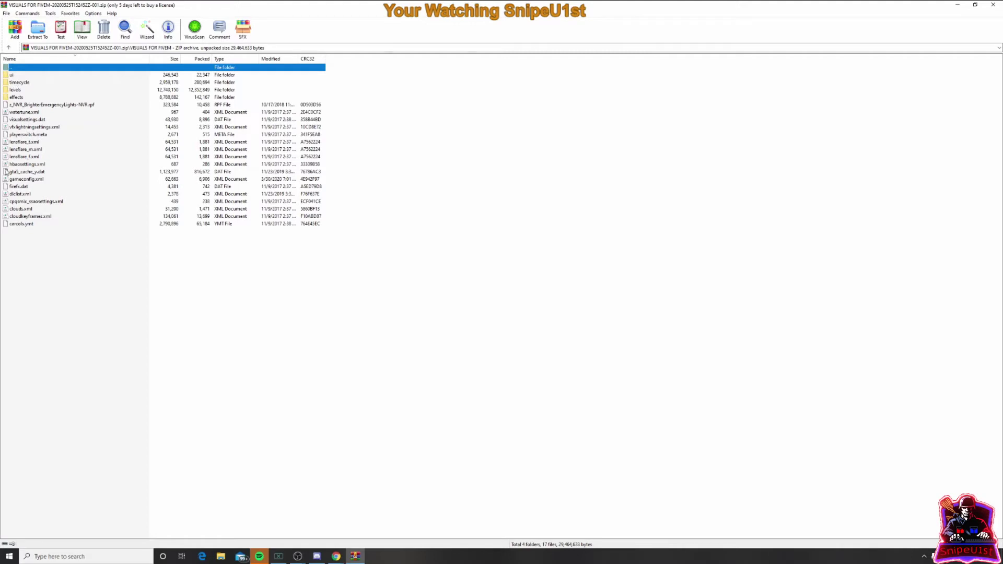
pyautogui.moveTo(10, 233); pyautogui.dragTo(8, 79)
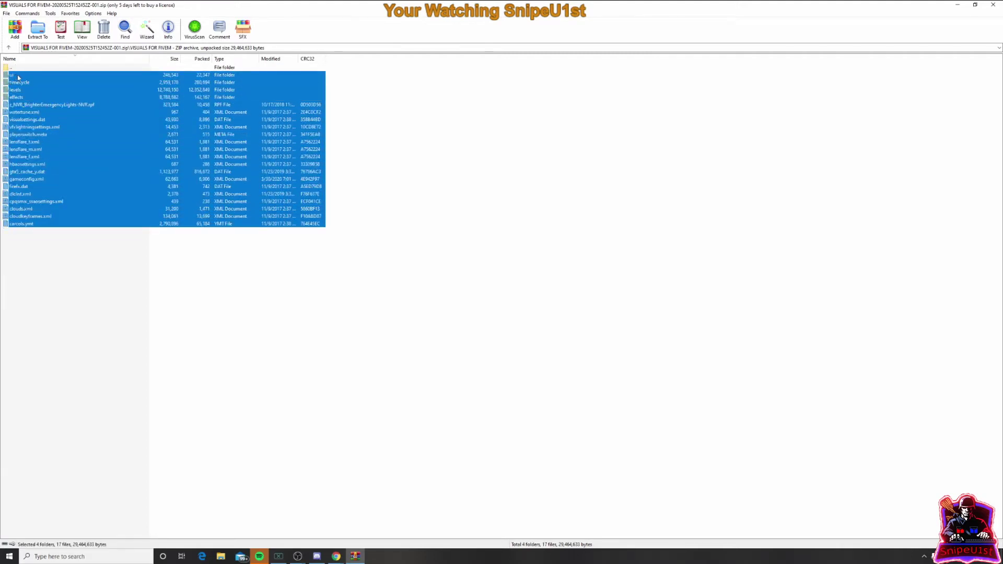
pyautogui.rightClick(23, 81)
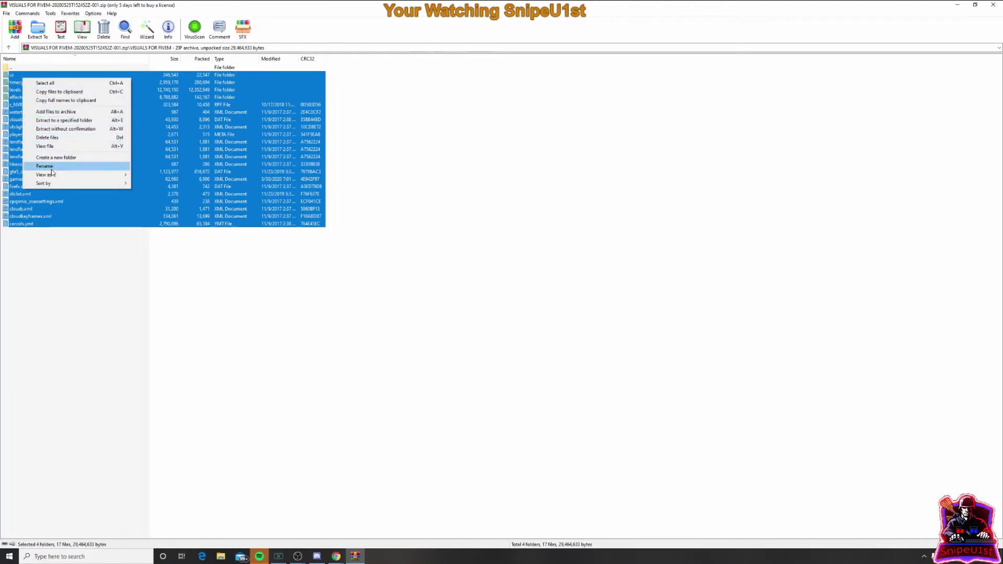
pyautogui.click(58, 92)
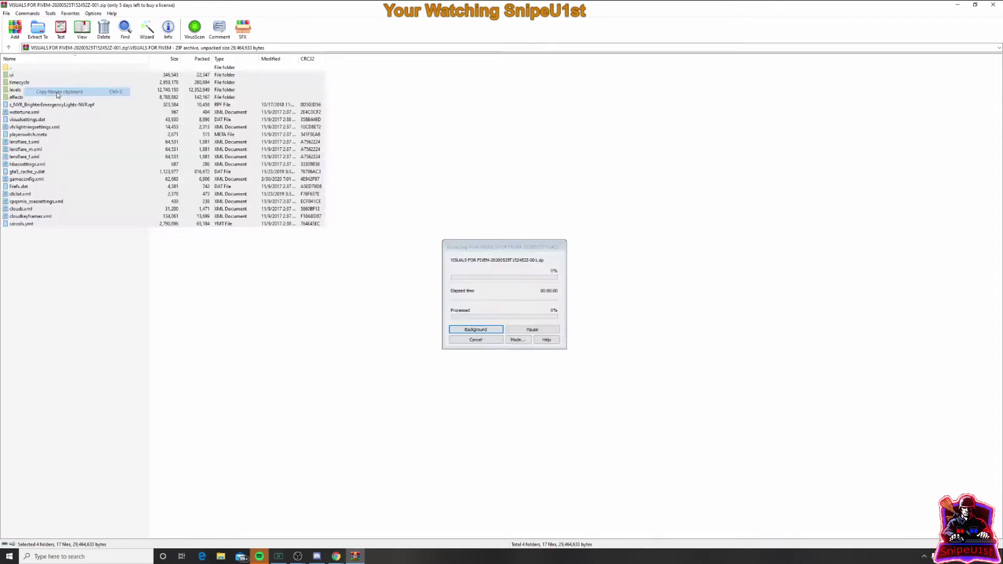
# Minimise WinRAR and open the FiveM shortcut's file location in a maximised Explorer window
pyautogui.click(957, 6)
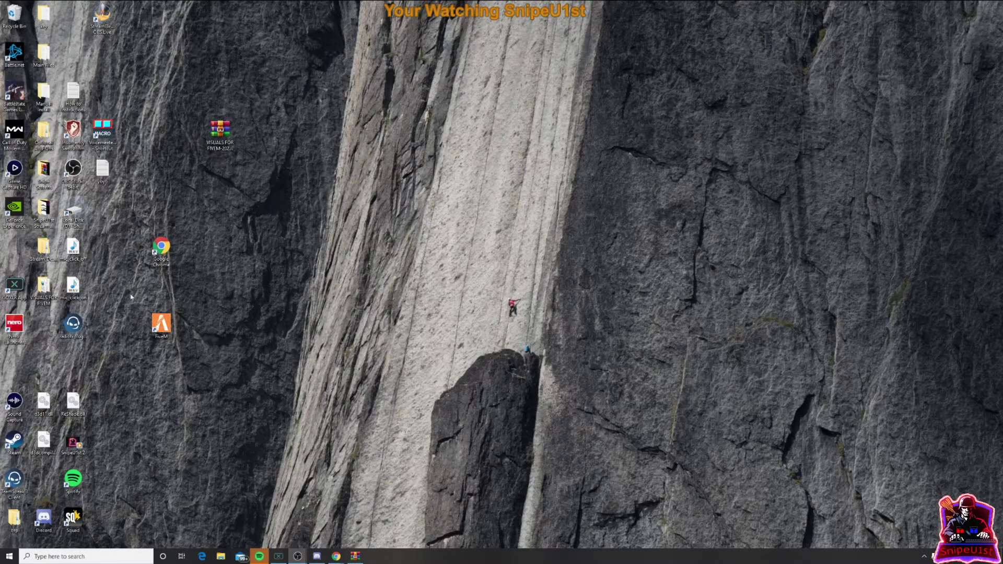
pyautogui.rightClick(161, 324)
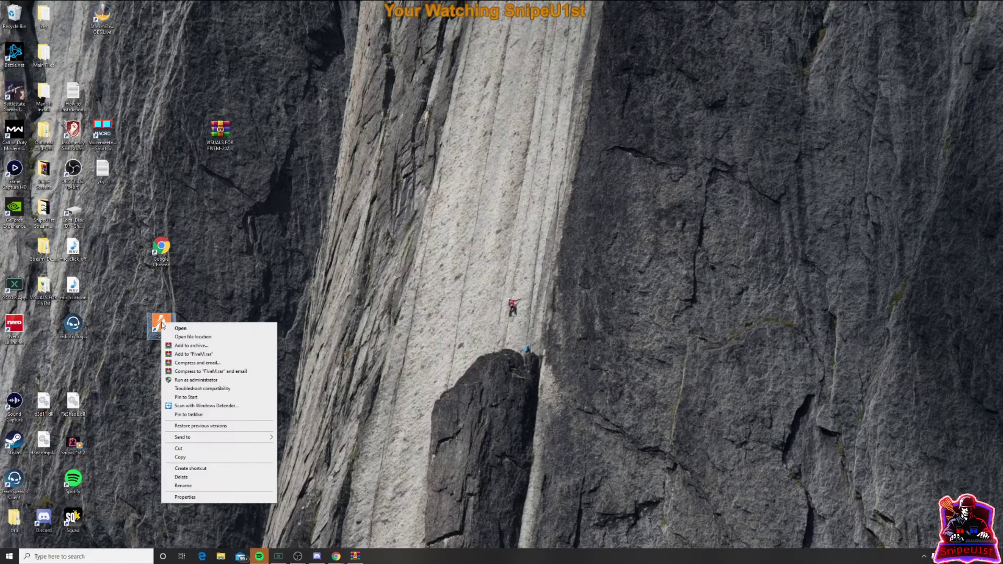
pyautogui.click(186, 338)
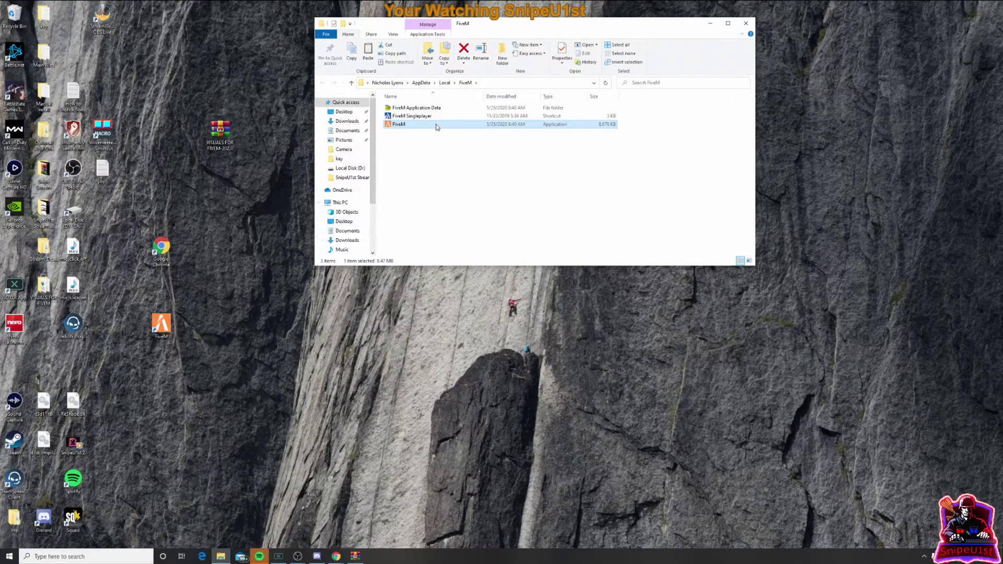
pyautogui.click(728, 23)
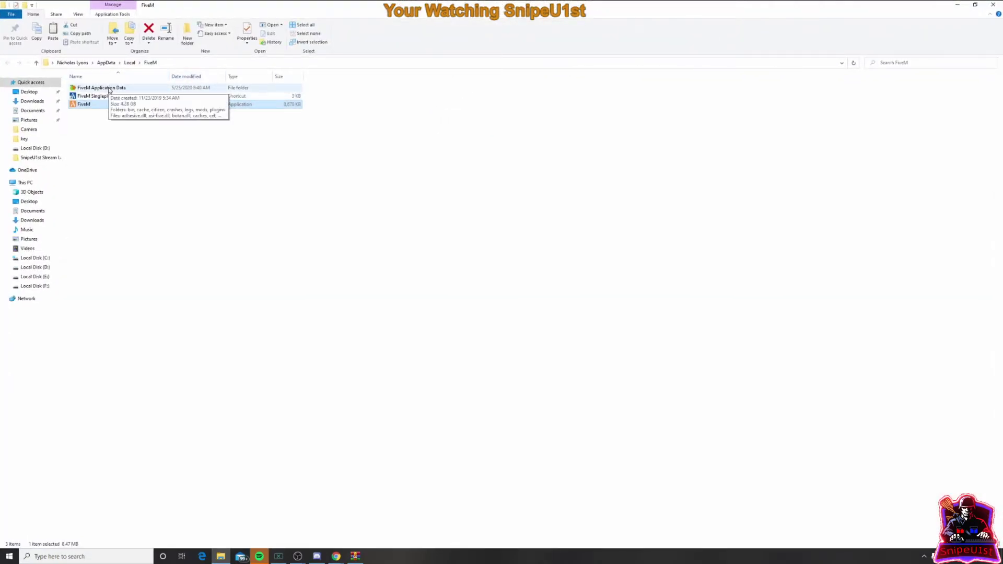
# Navigate into FiveM Application Data\citizen\common\data
pyautogui.doubleClick(110, 89)
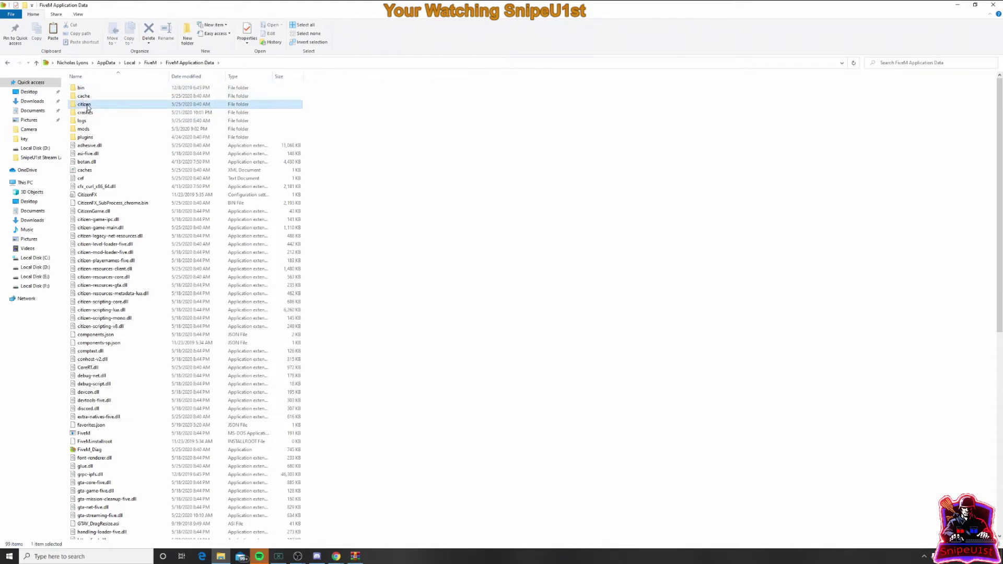
pyautogui.doubleClick(85, 104)
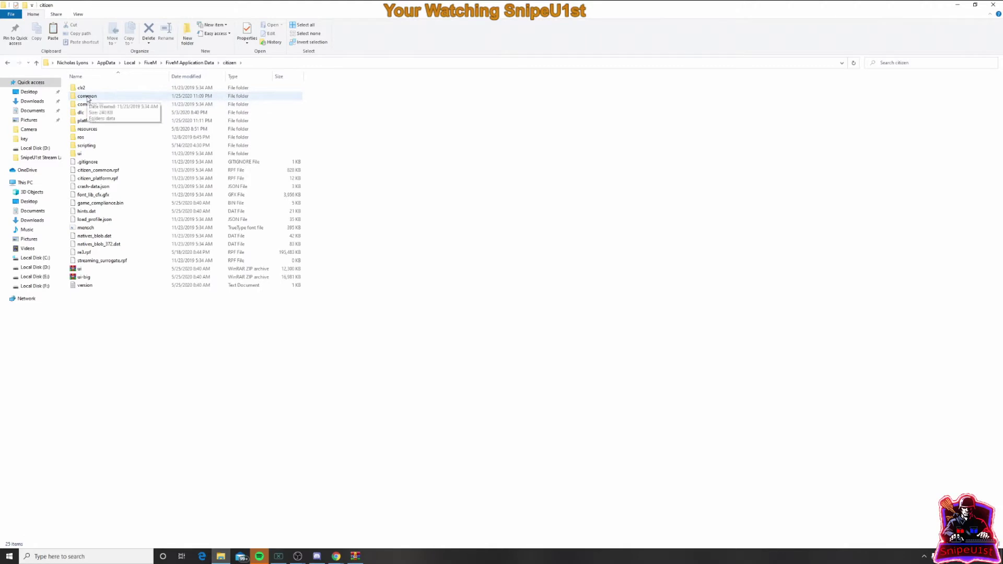
pyautogui.doubleClick(88, 98)
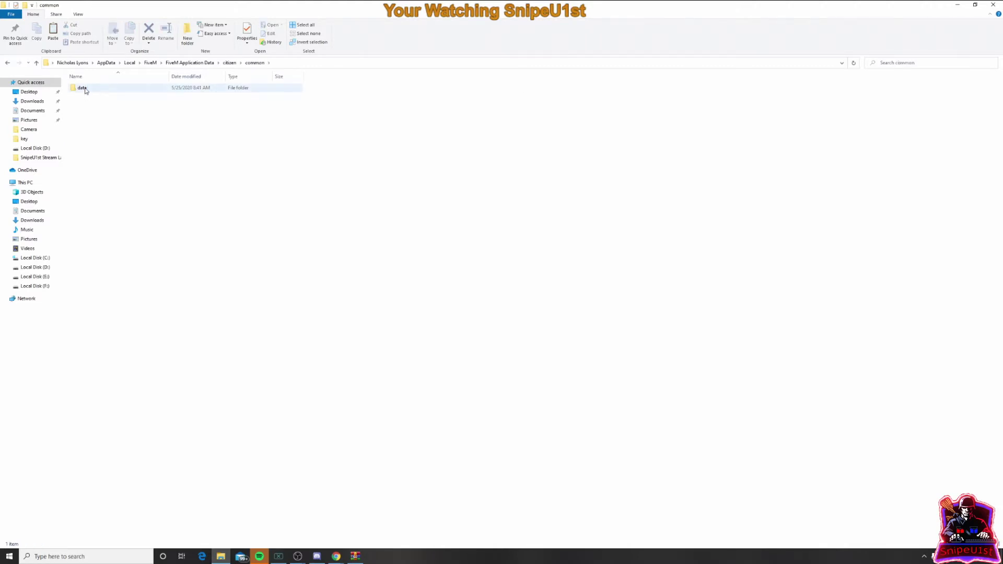
pyautogui.doubleClick(86, 90)
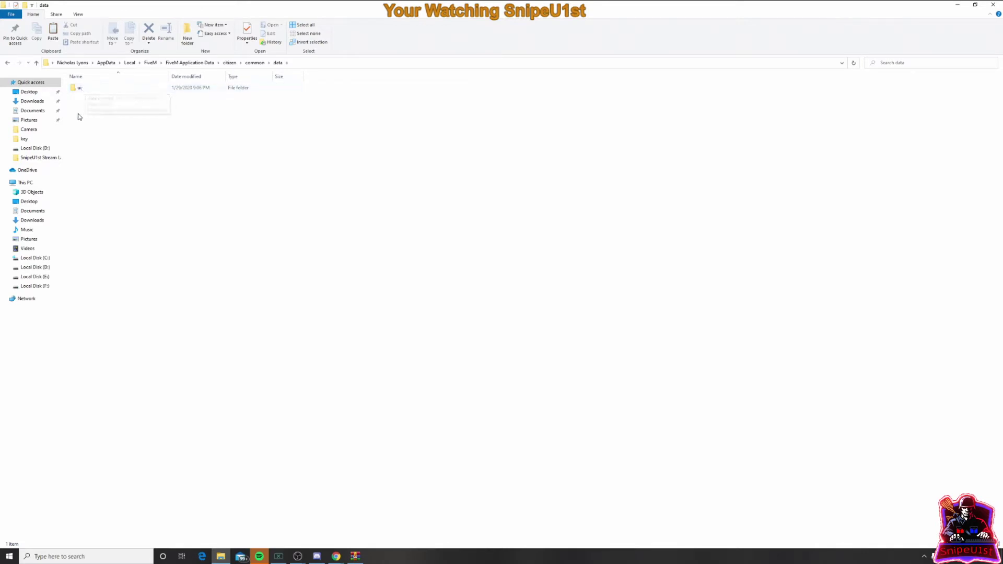
# Delete the existing ui folder from the data folder
pyautogui.rightClick(89, 90)
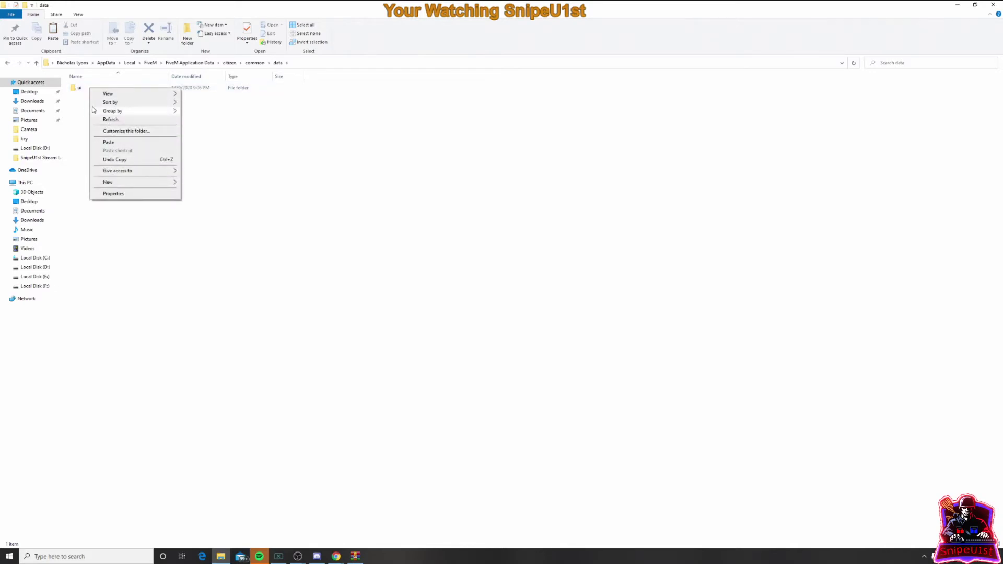
pyautogui.click(82, 89)
pyautogui.rightClick(82, 89)
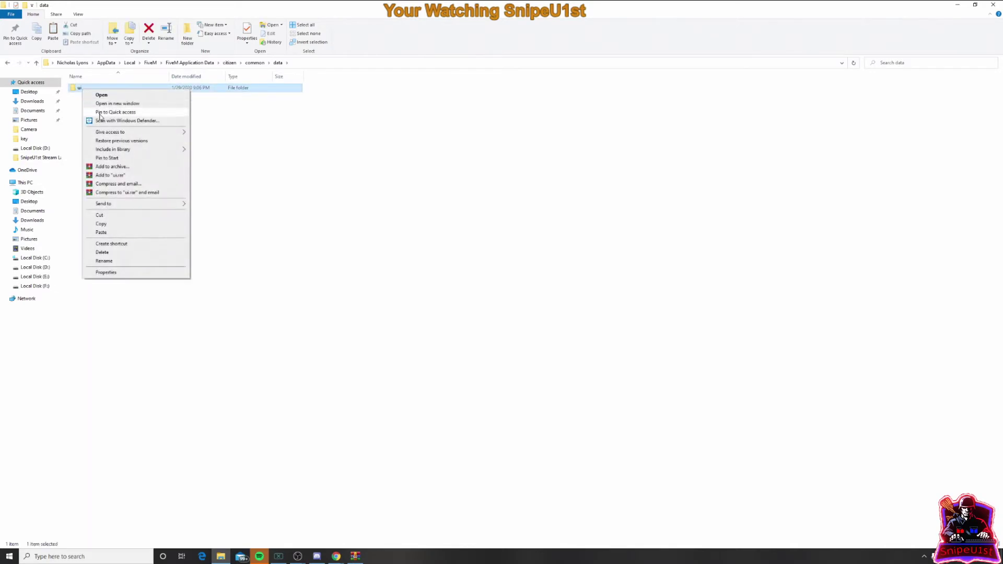
pyautogui.click(104, 253)
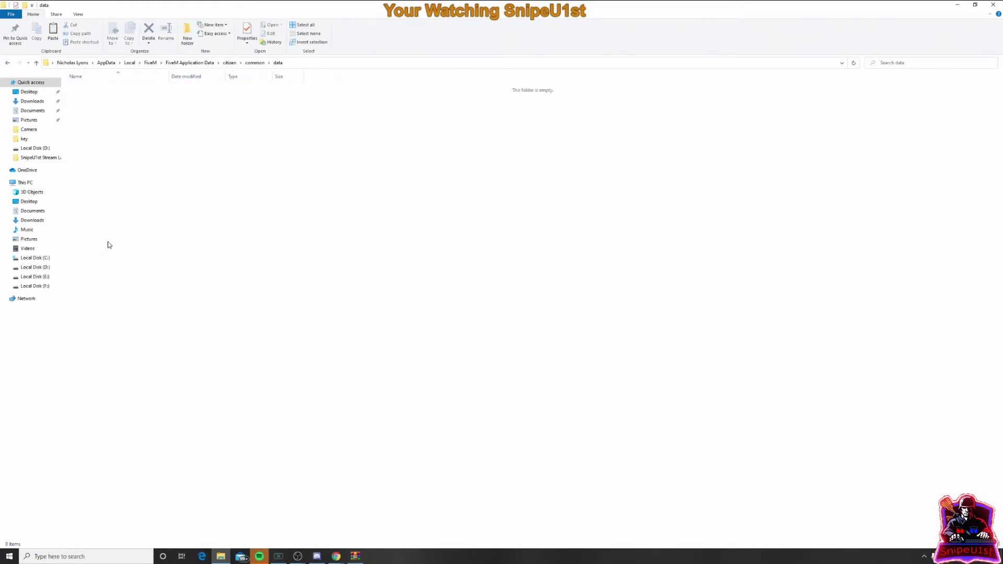
# Paste the 21 visual pack items into data and close File Explorer
pyautogui.rightClick(111, 111)
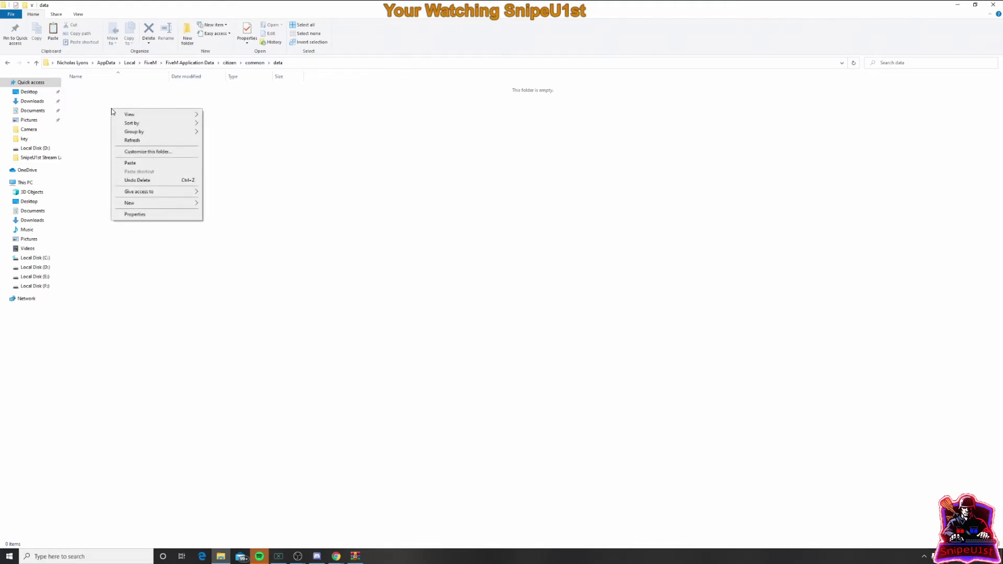
pyautogui.click(139, 164)
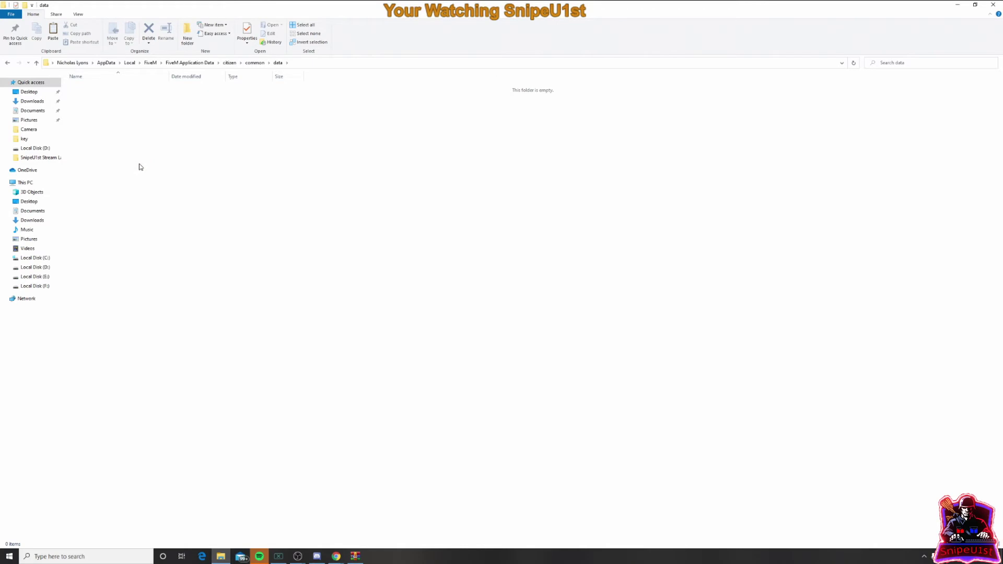
pyautogui.click(159, 278)
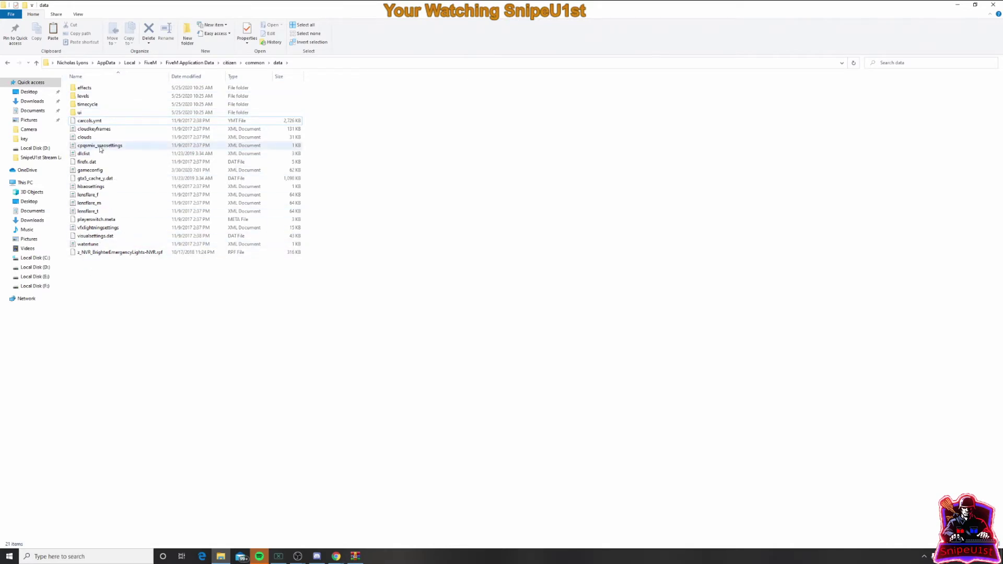
pyautogui.click(993, 6)
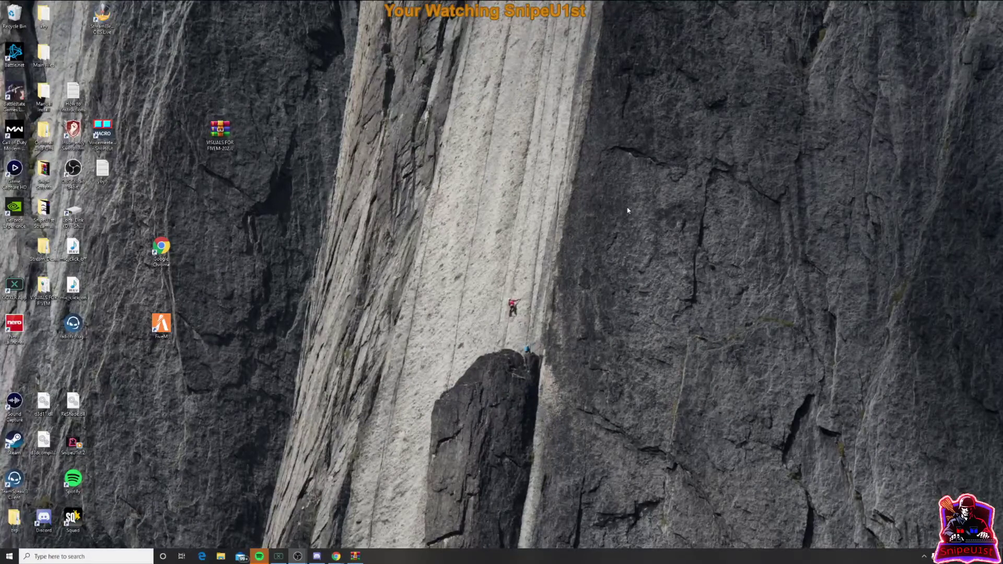